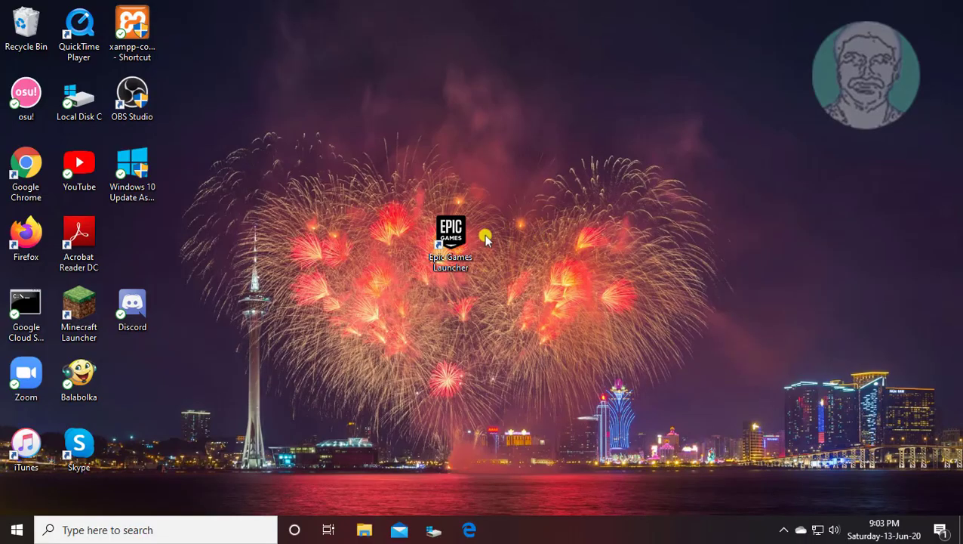
Step: Try to start the Epic Games Launcher from the desktop and dismiss the application error dialog
double_click(447, 237)
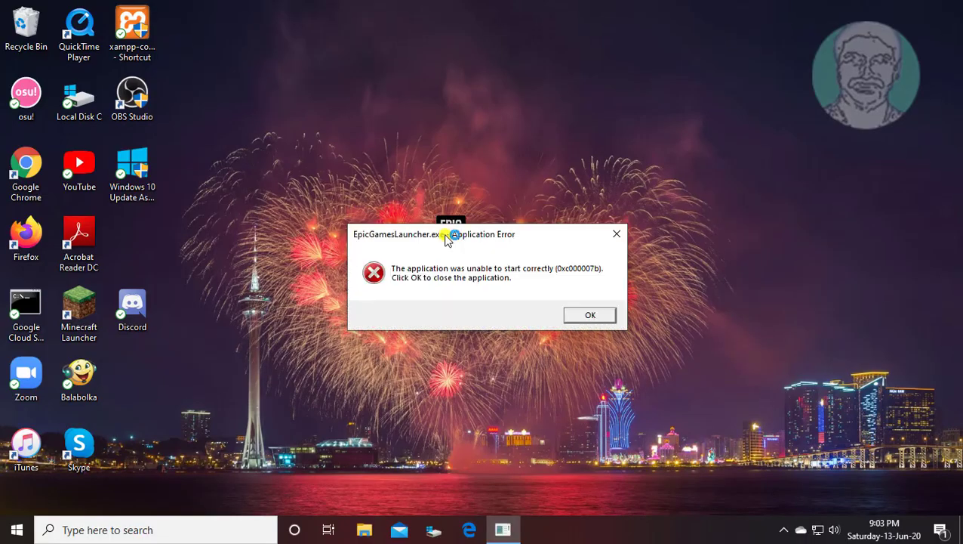
left_click_drag(537, 236, 552, 127)
left_click(627, 207)
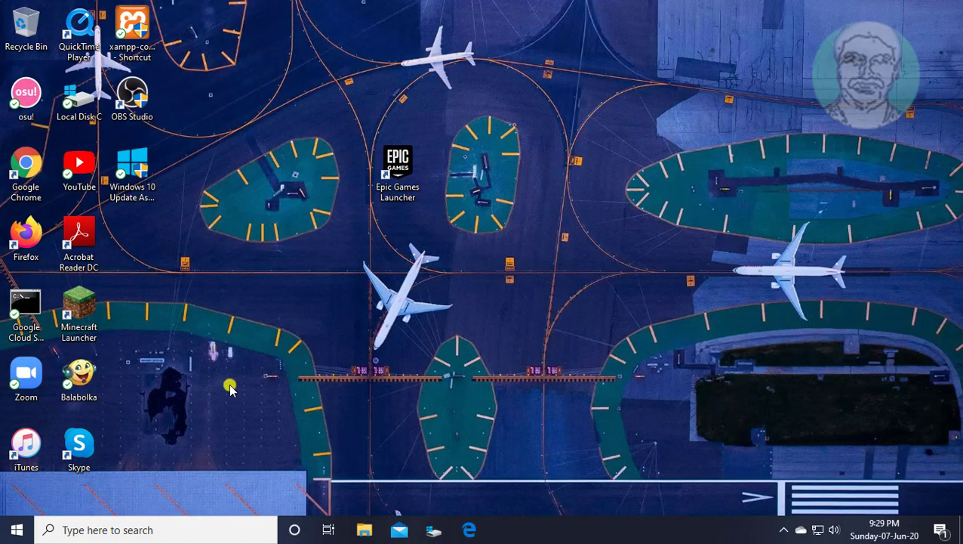
Step: Open the EpicGamelauncher.zip Google Drive link in Google Chrome and download the file despite the virus scan notice
double_click(30, 161)
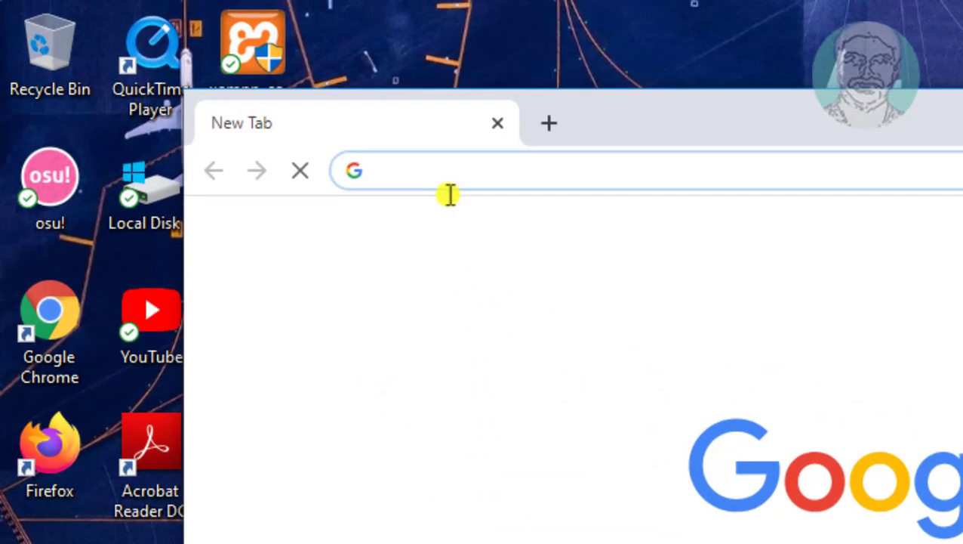
left_click(223, 91)
right_click(220, 96)
left_click(501, 391)
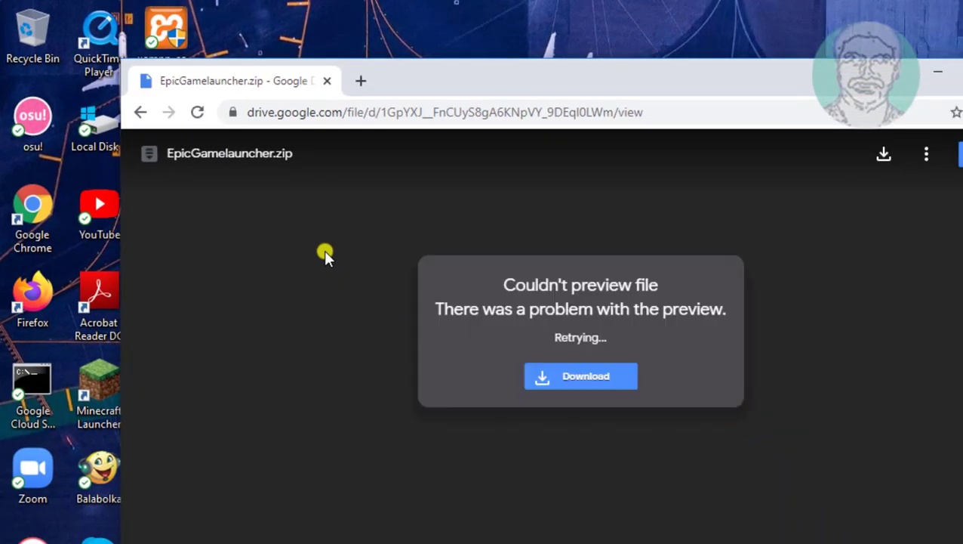
left_click(565, 371)
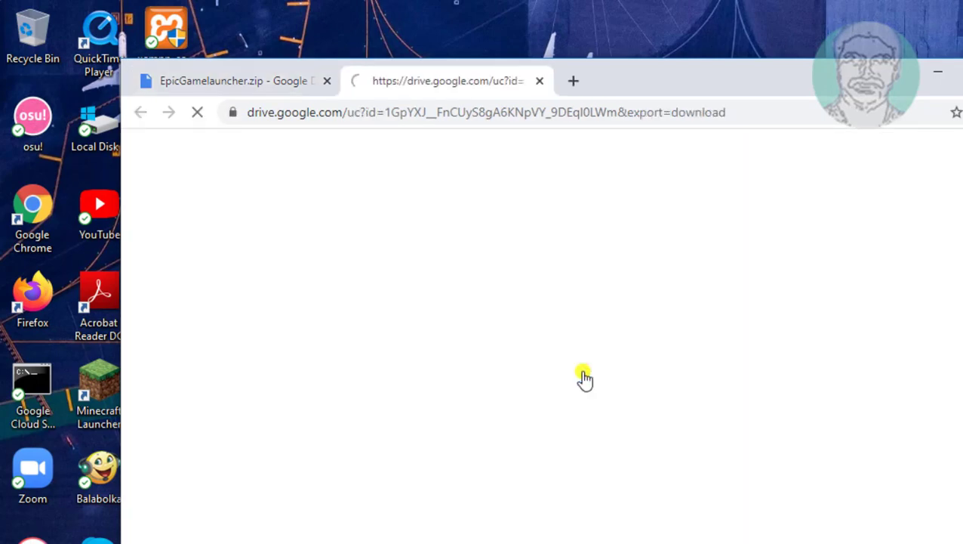
left_click(460, 303)
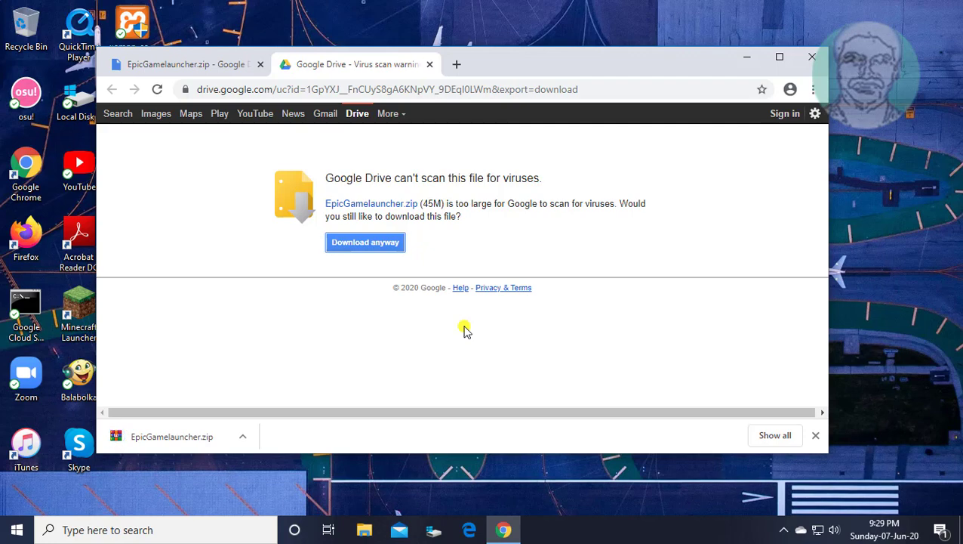
Step: Extract EpicGamelauncher.zip with WinRAR to the Downloads\EpicGamelauncher folder, then close the archive and the browser
left_click(189, 434)
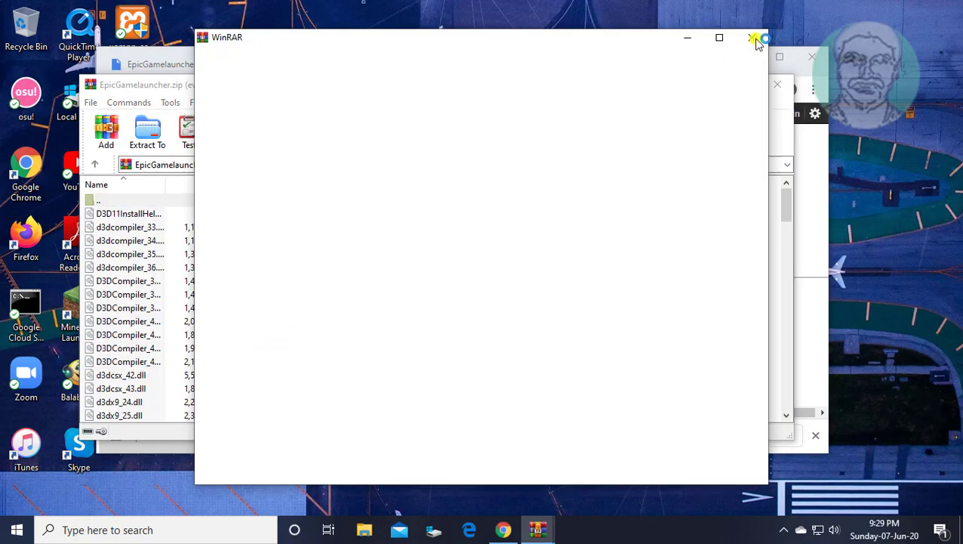
left_click(755, 39)
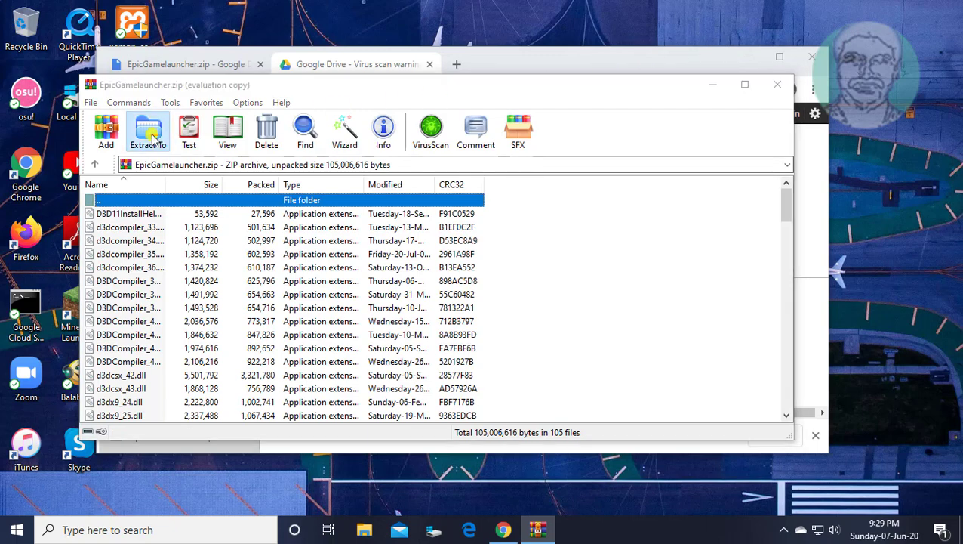
left_click(149, 133)
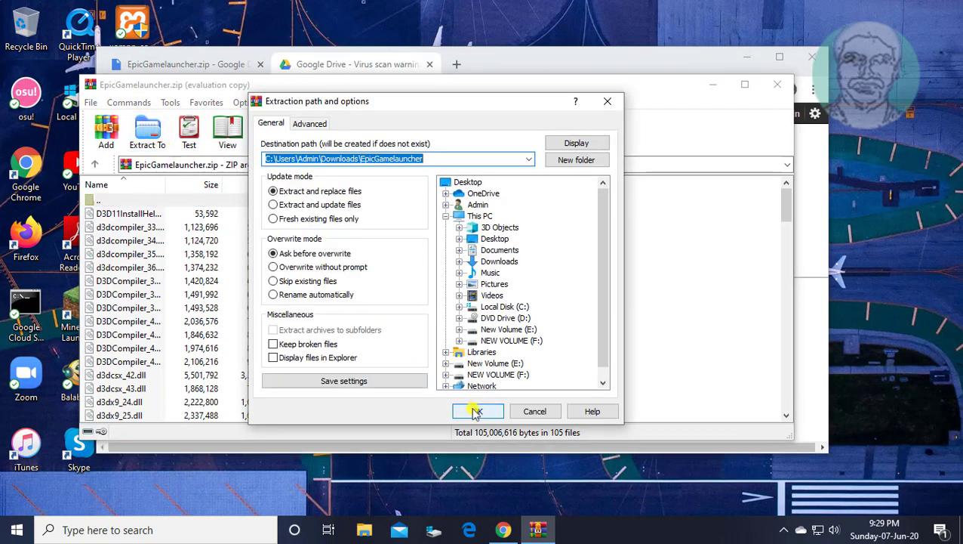
left_click(477, 411)
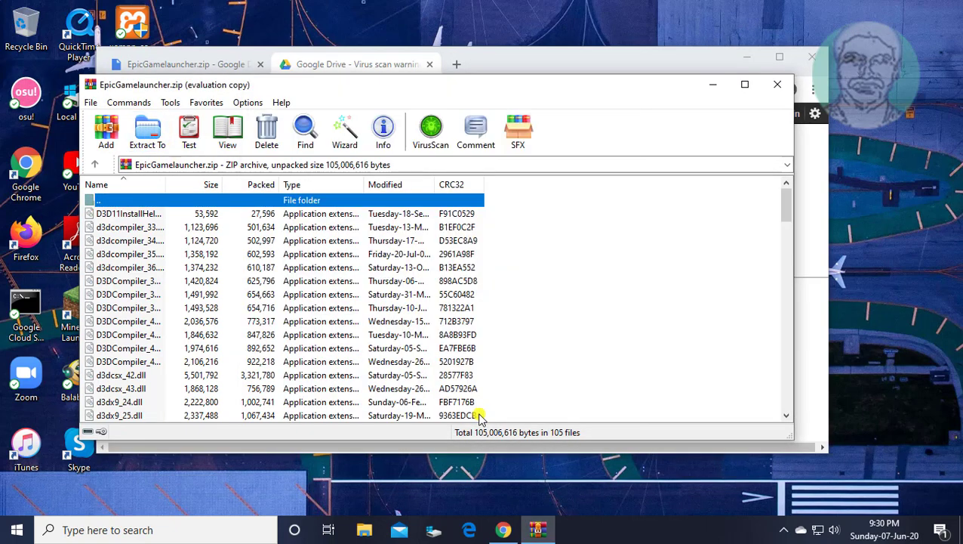
left_click(778, 84)
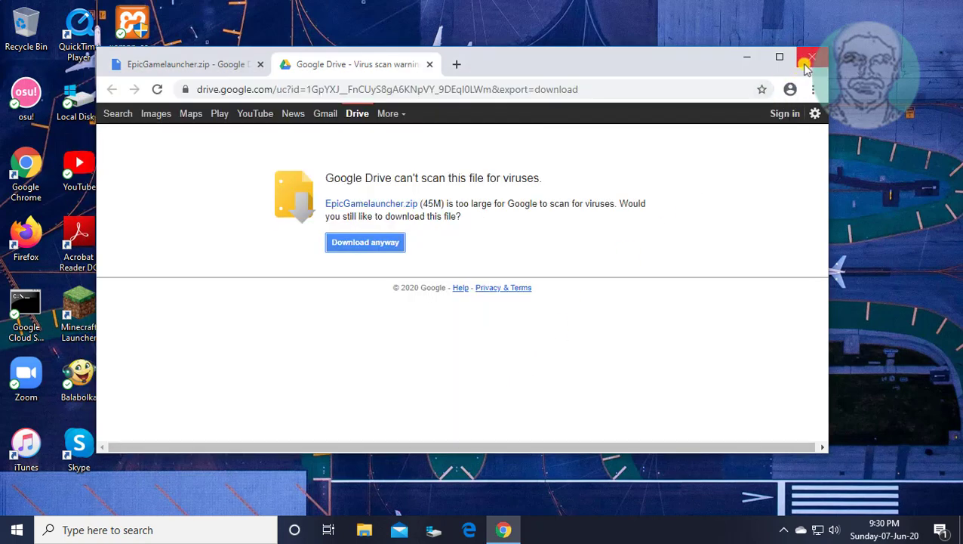
left_click(811, 64)
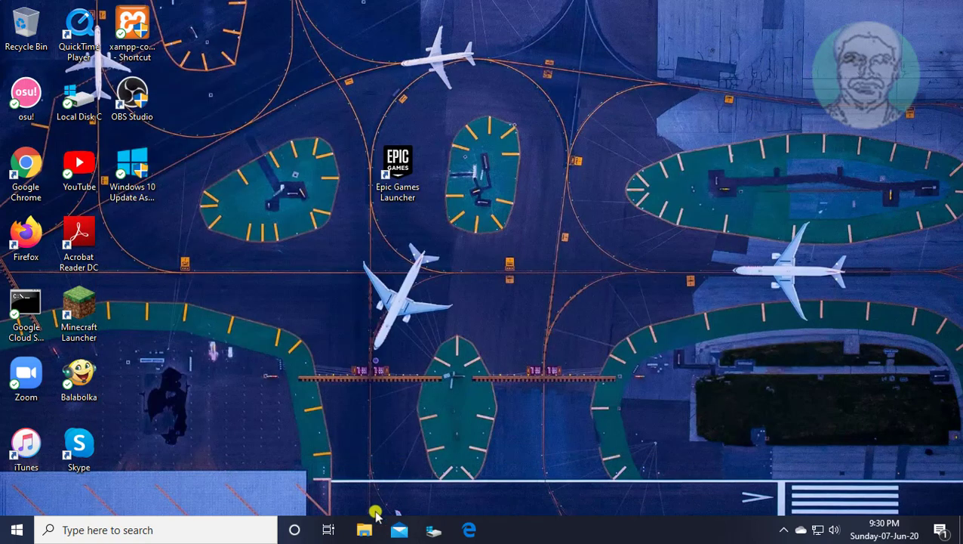
Step: Copy all the DLL files from the extracted EpicGamelauncher folder in Downloads and close File Explorer
left_click(362, 532)
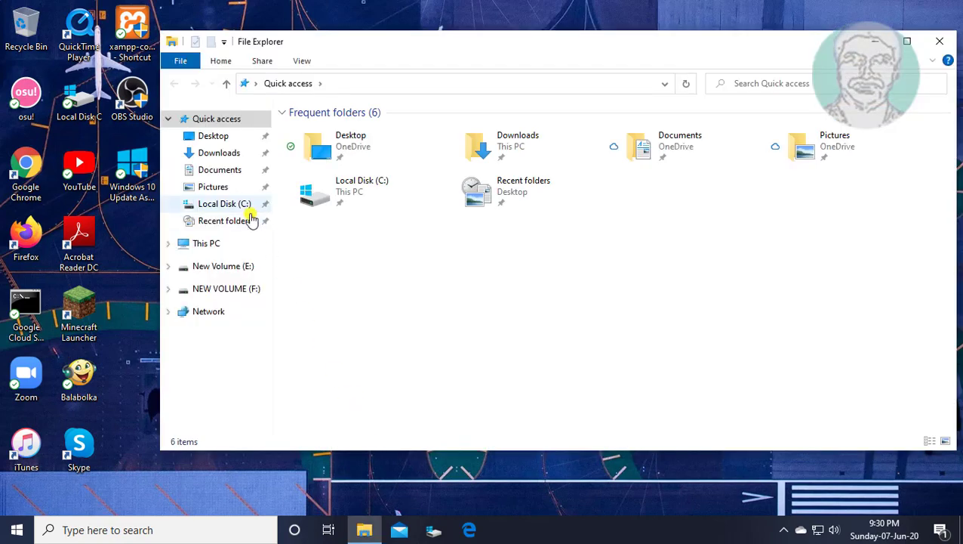
left_click(229, 154)
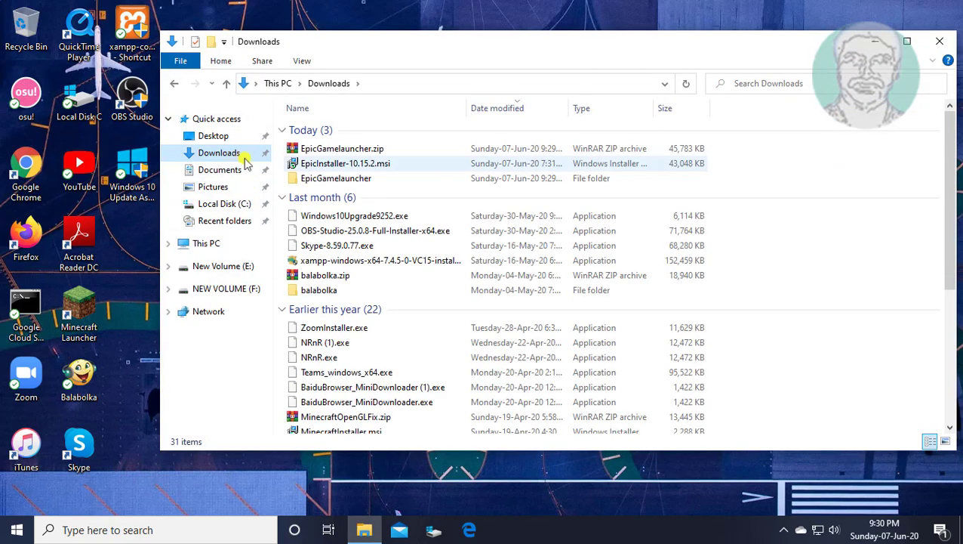
double_click(350, 178)
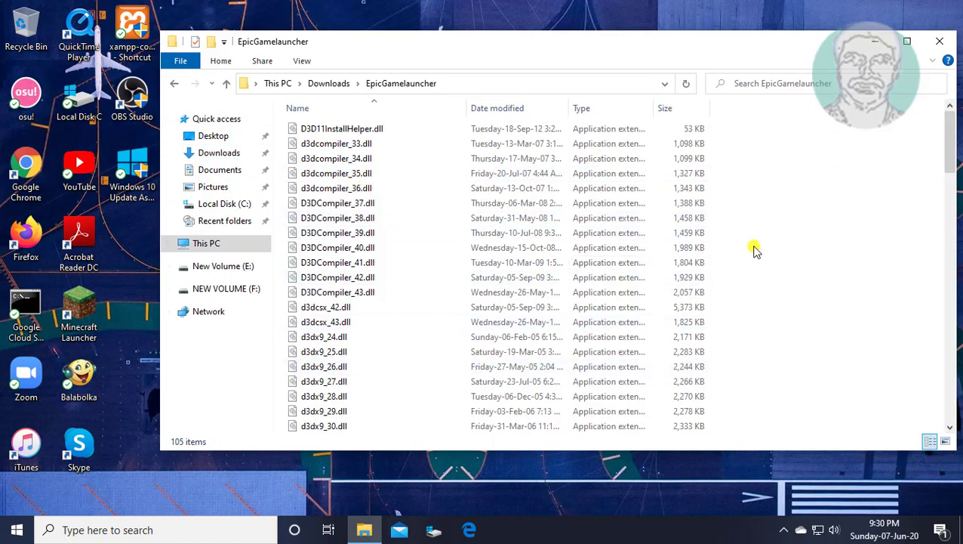
key("ctrl+a")
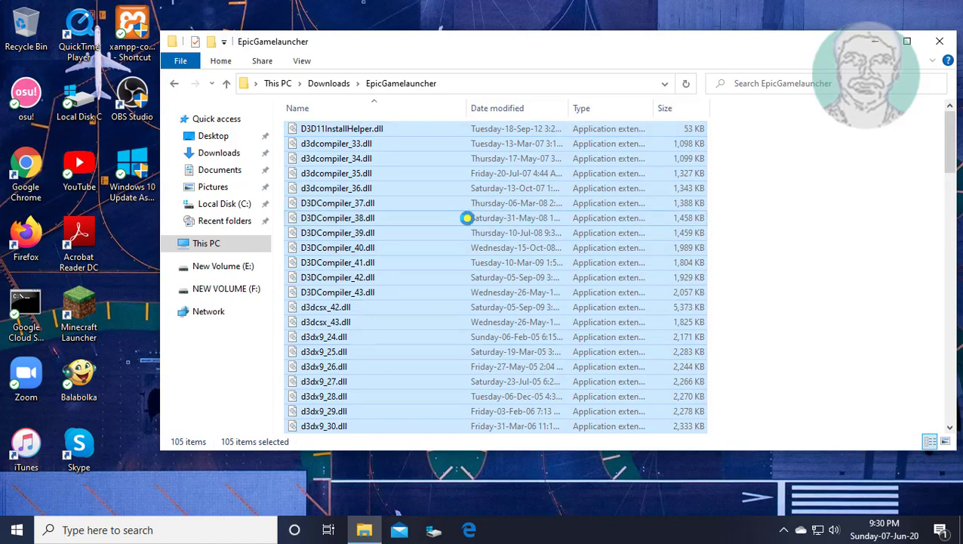
right_click(466, 218)
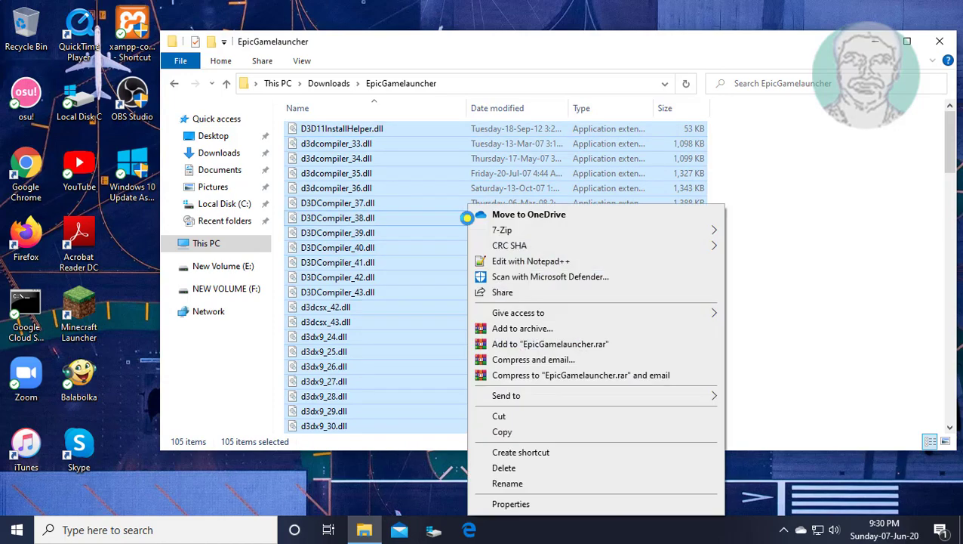
left_click(503, 432)
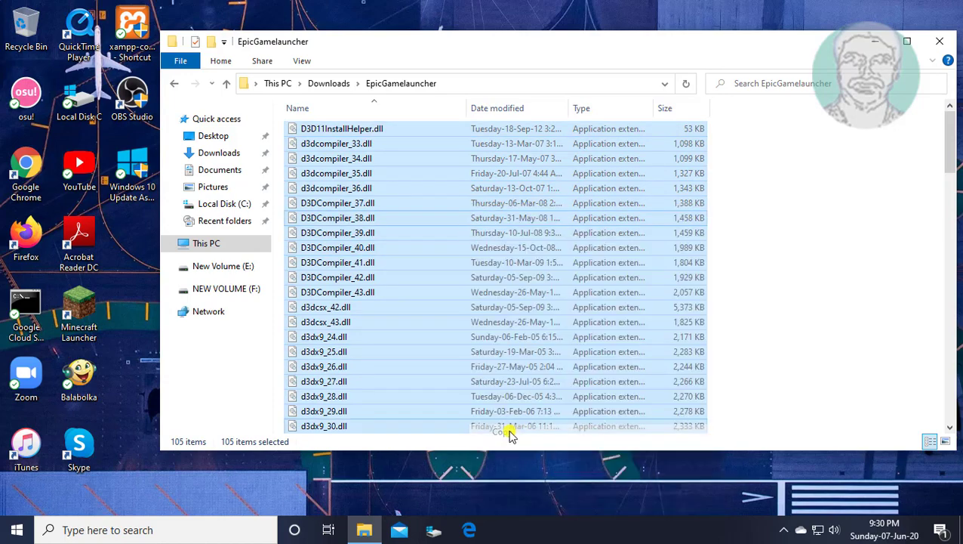
left_click(938, 43)
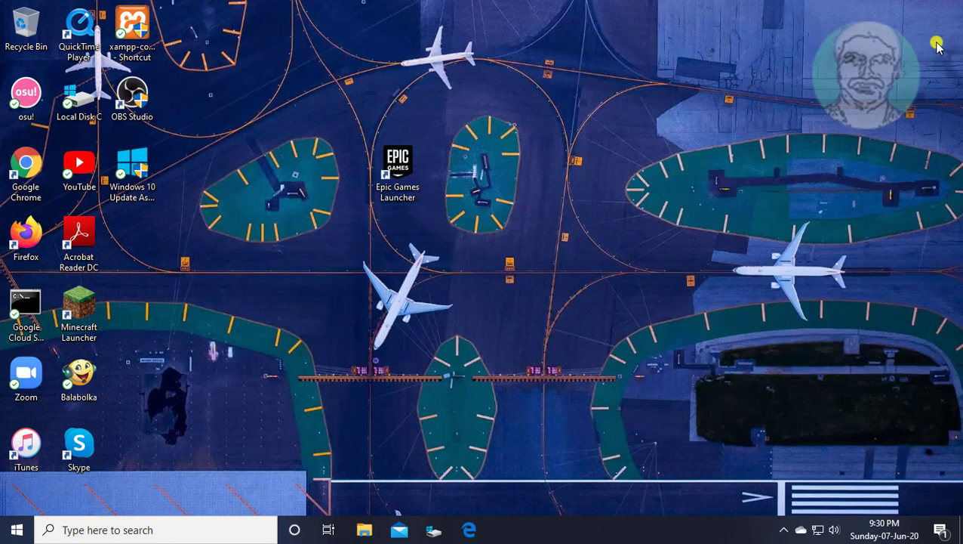
Step: Paste the copied DLL files into the Win32 folder where the Epic Games Launcher shortcut's program is located, then close the folder
right_click(395, 163)
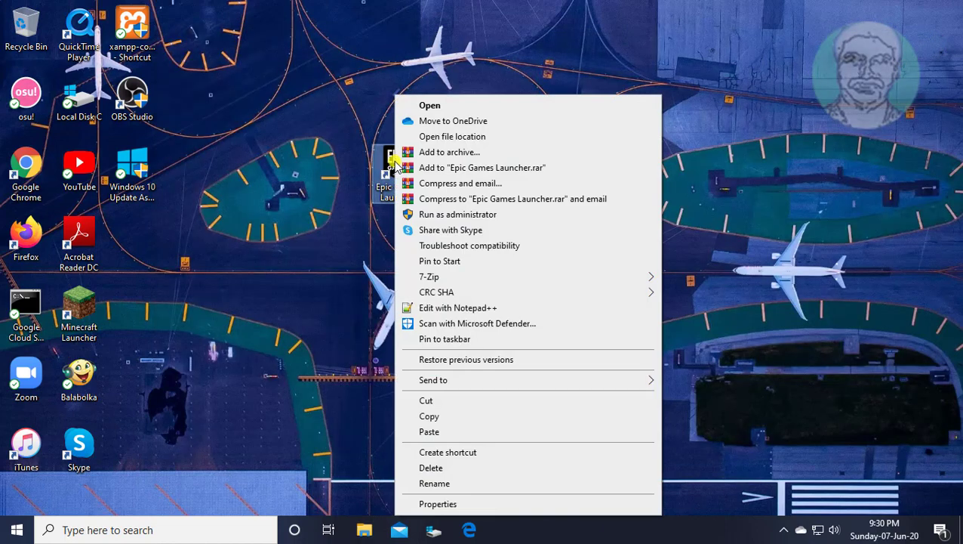
left_click(481, 139)
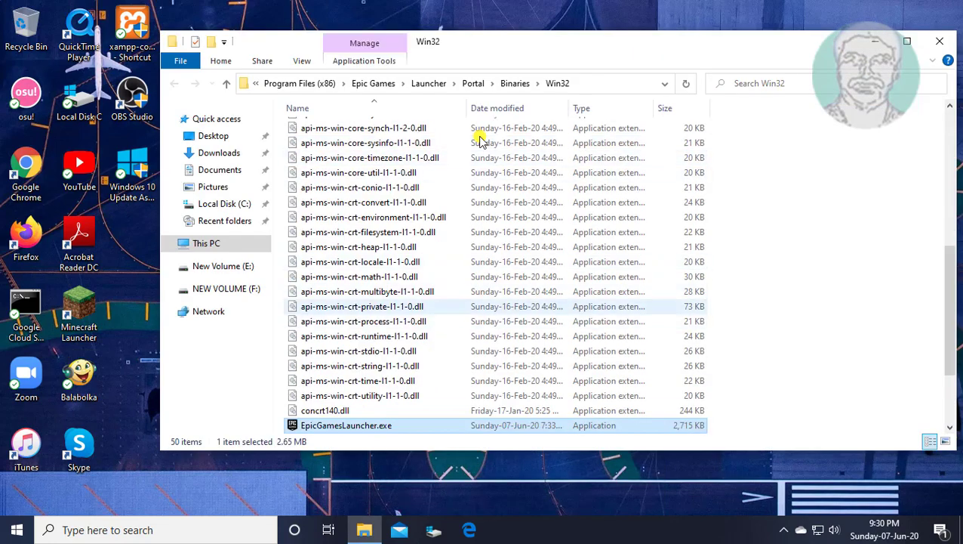
right_click(798, 168)
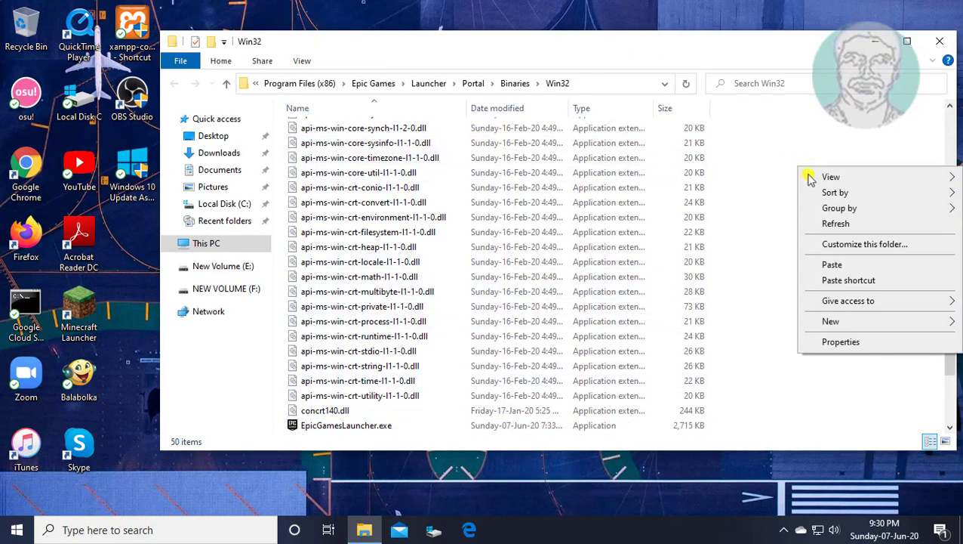
left_click(838, 265)
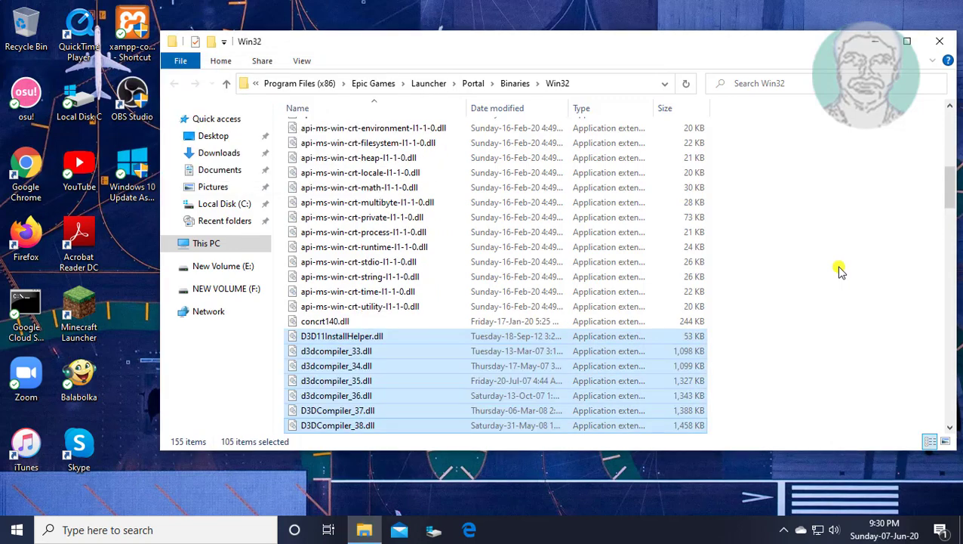
left_click(833, 303)
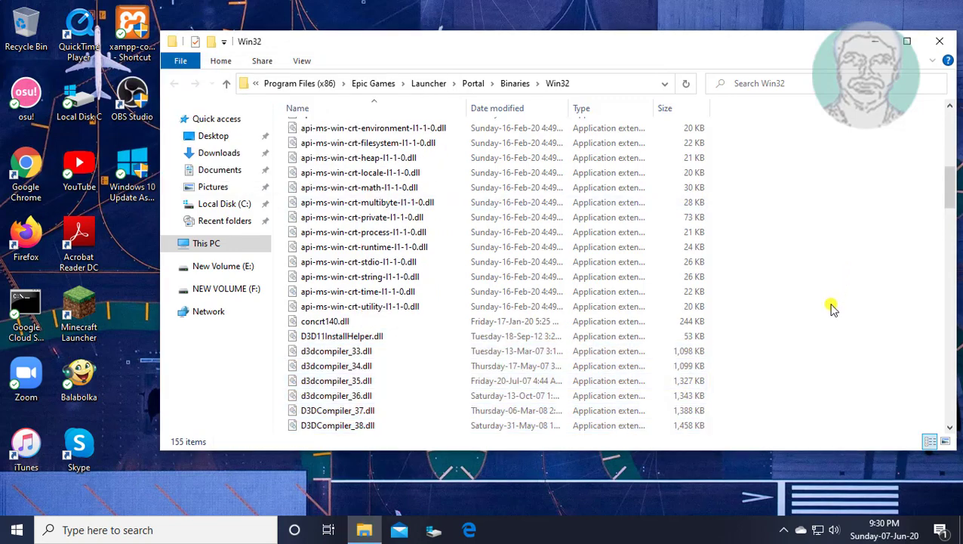
left_click(939, 43)
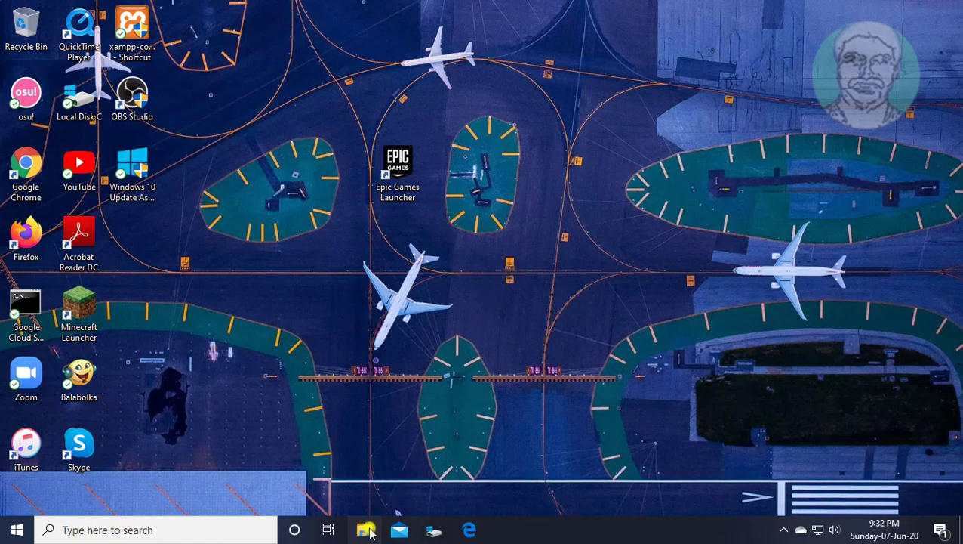
Step: Open the C:\Windows\System32 folder in File Explorer
left_click(367, 530)
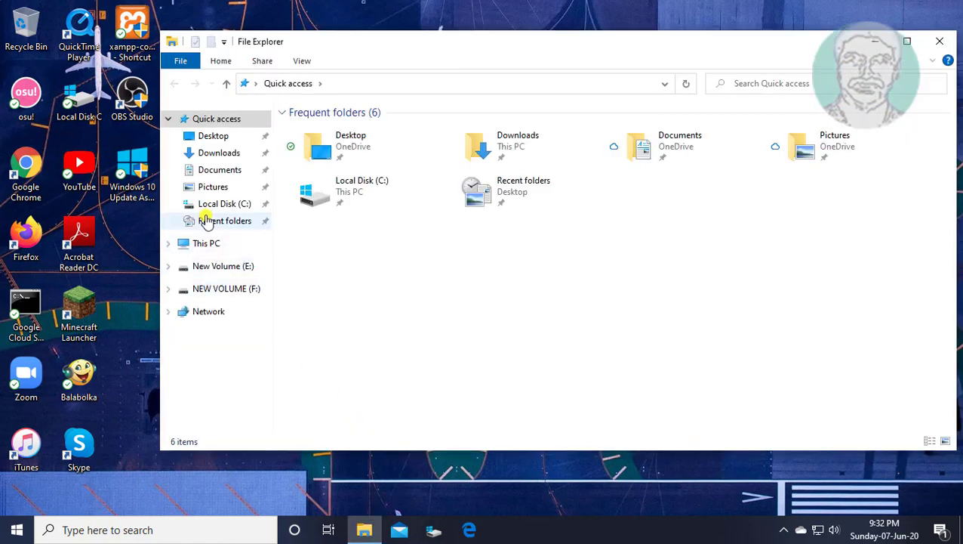
left_click(214, 244)
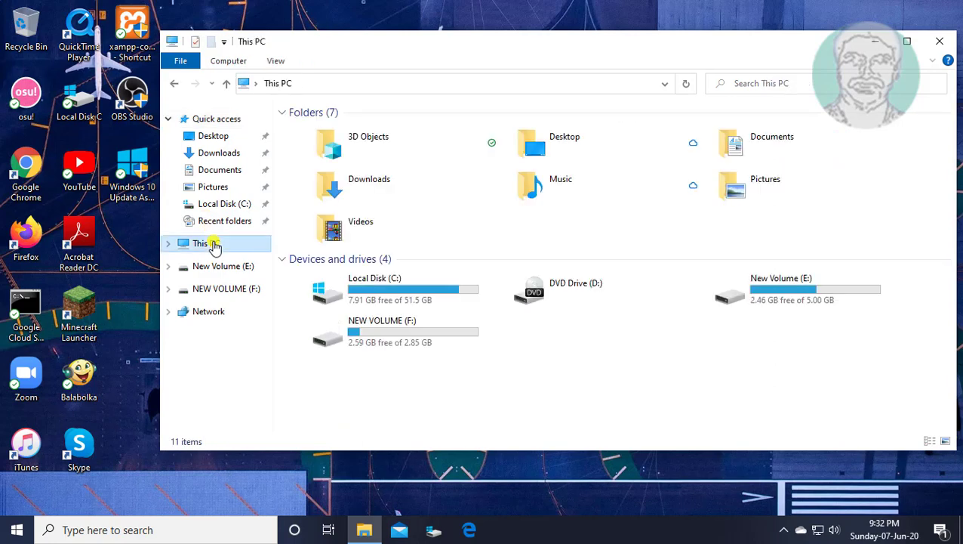
double_click(423, 295)
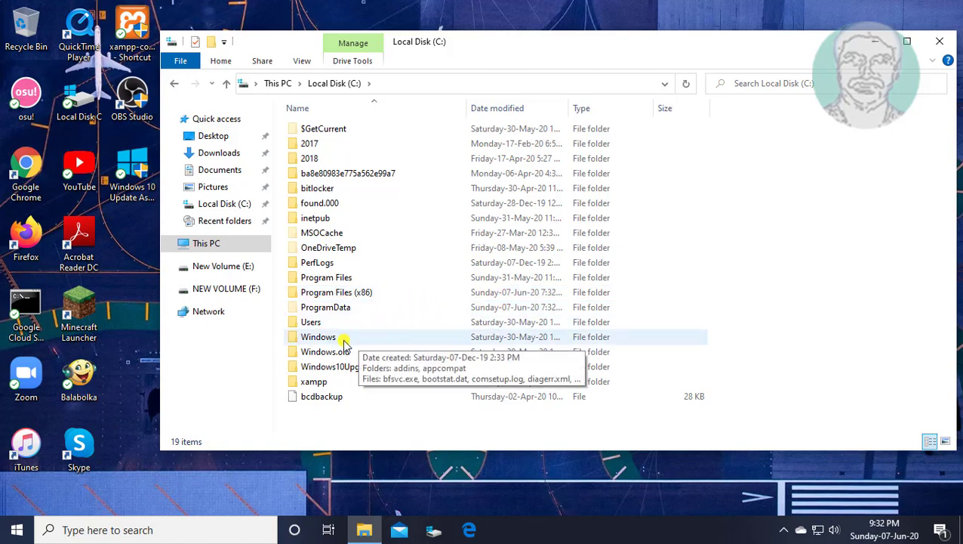
double_click(370, 338)
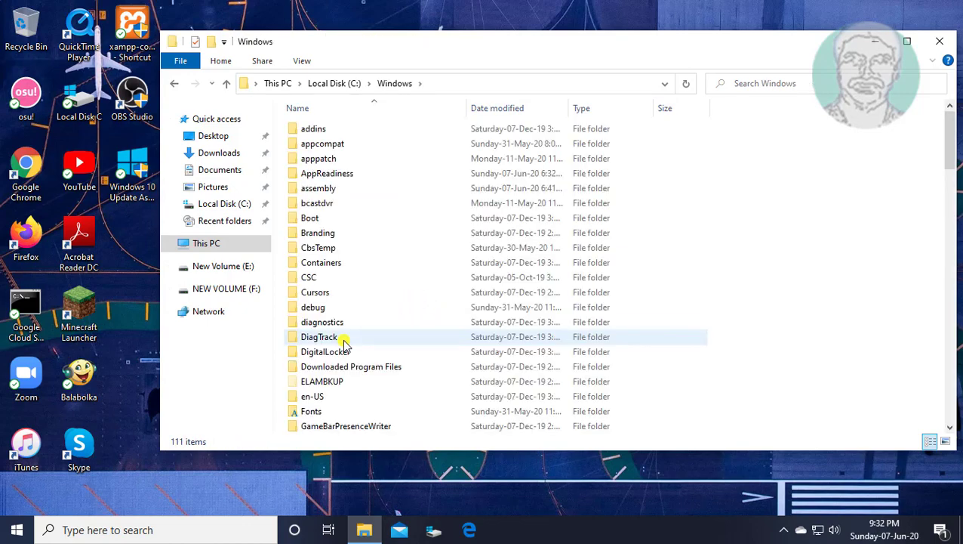
scroll(344, 343, "down", 6)
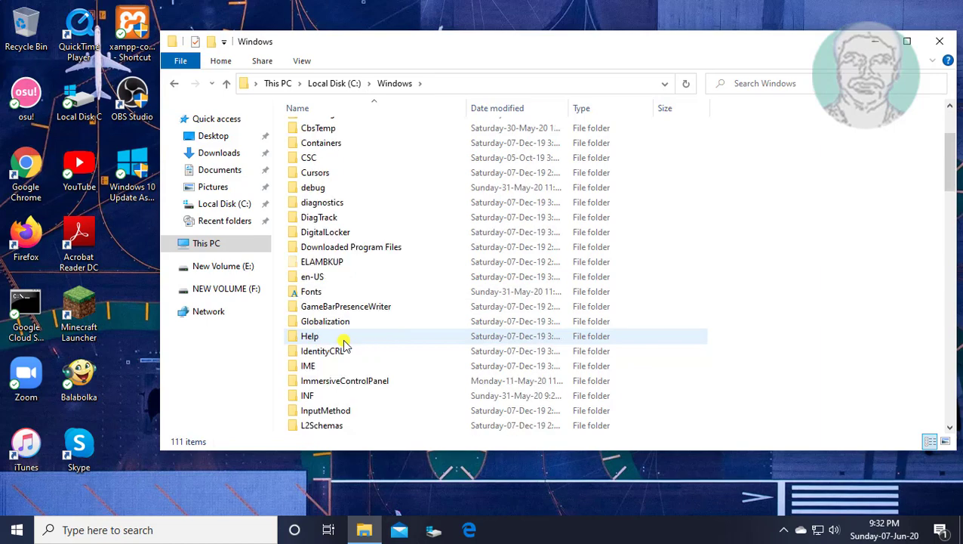
scroll(343, 344, "down", 4)
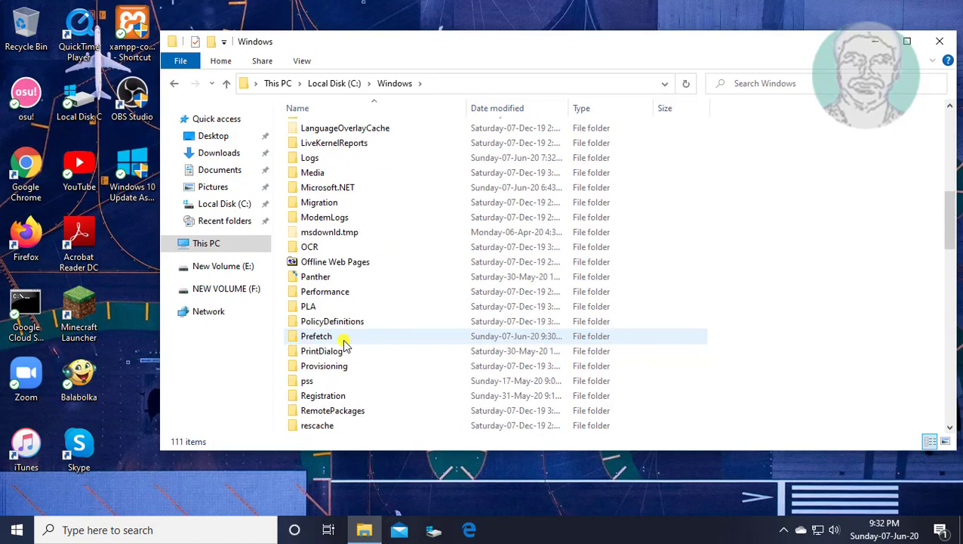
scroll(344, 344, "down", 5)
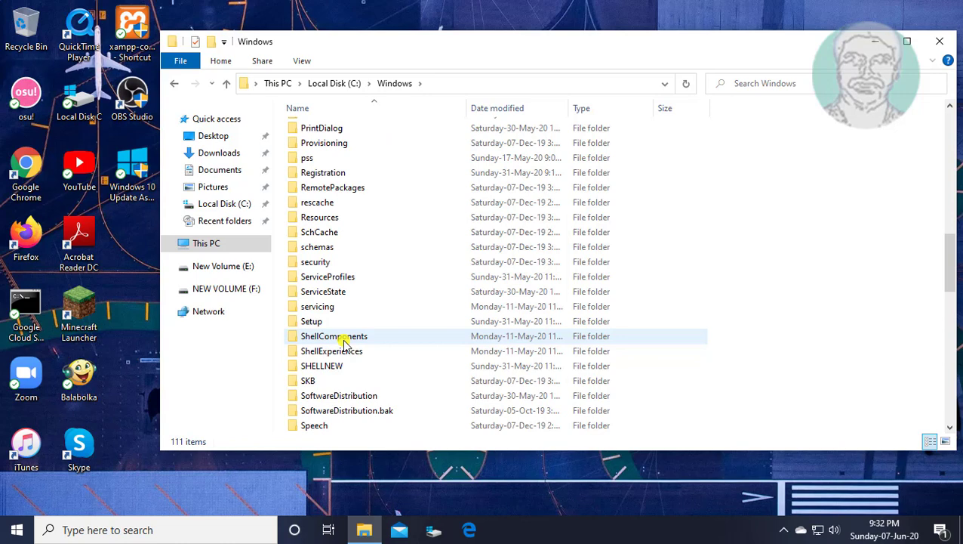
scroll(344, 344, "down", 2)
type("system32")
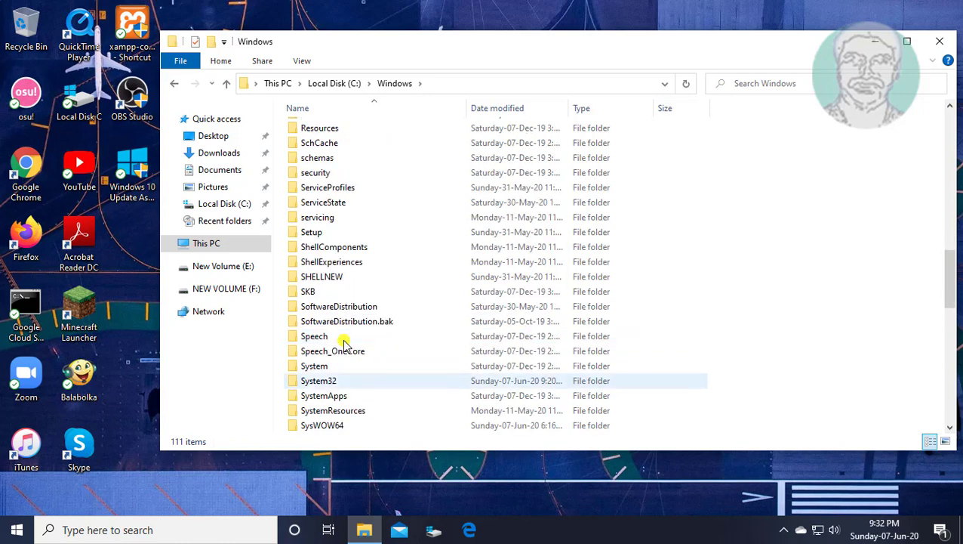
double_click(315, 382)
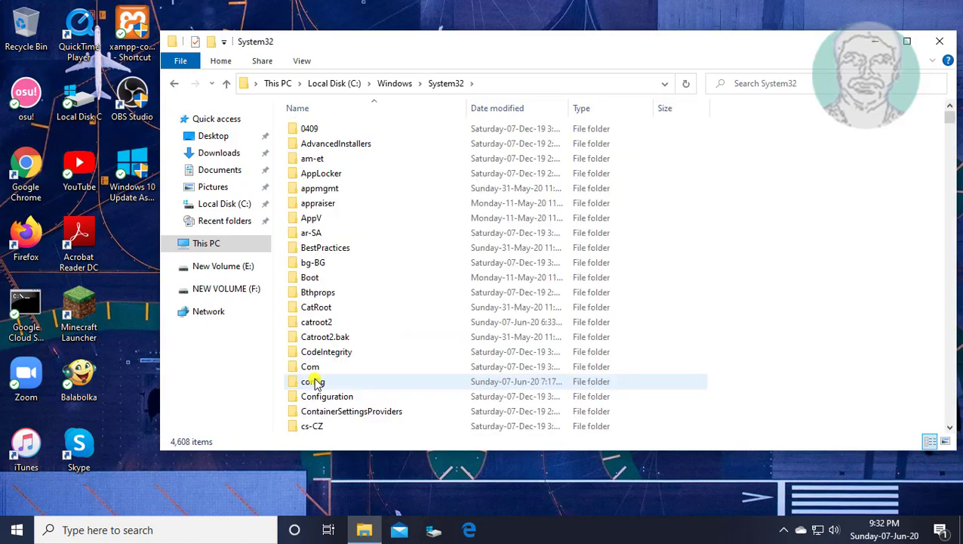
Step: Paste the copied DLL files into System32, replacing same-named files and granting administrator permission for all current items, then close the folder
scroll(332, 374, "down", 5)
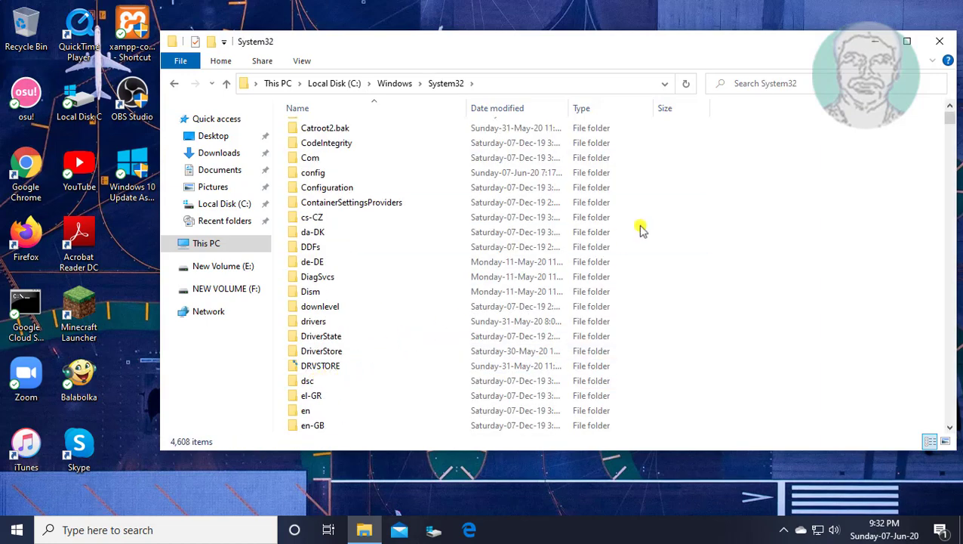
right_click(735, 186)
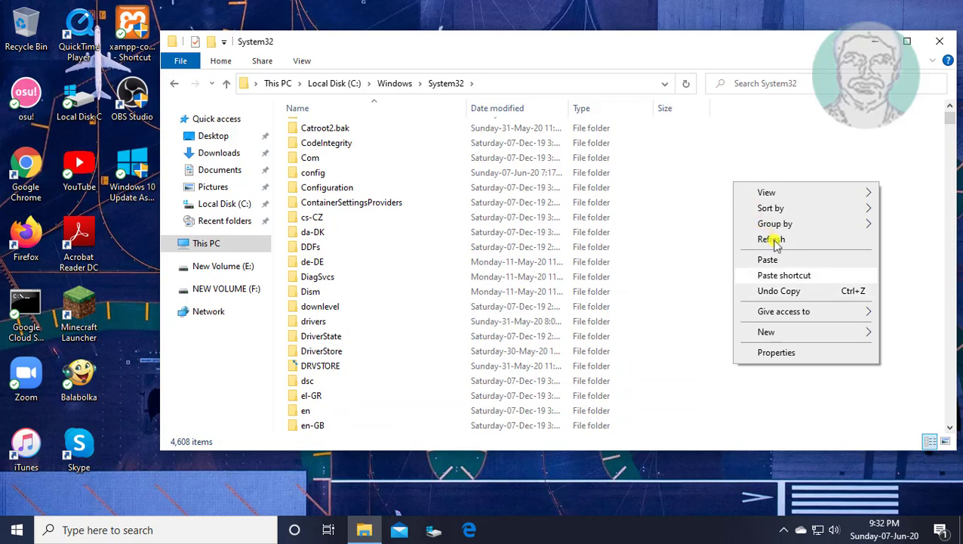
left_click(768, 259)
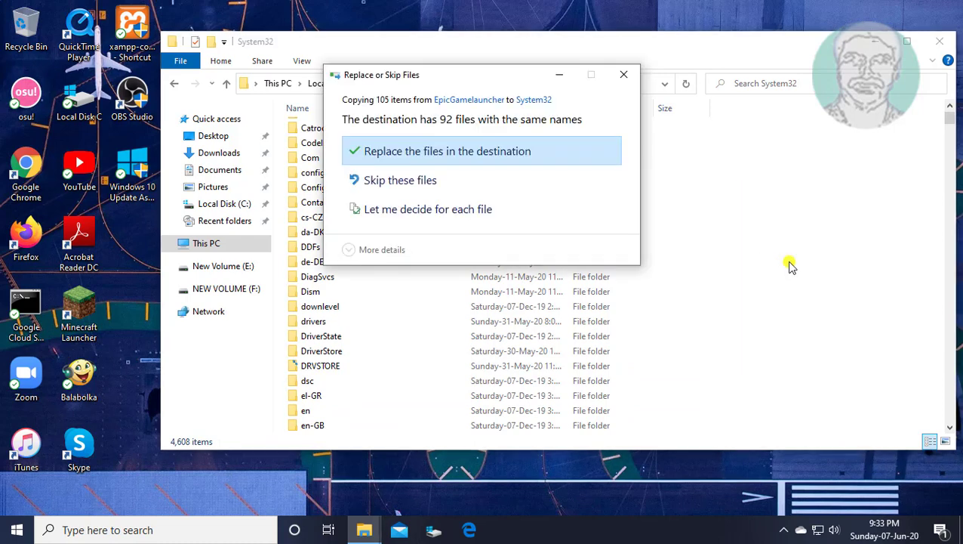
left_click(434, 153)
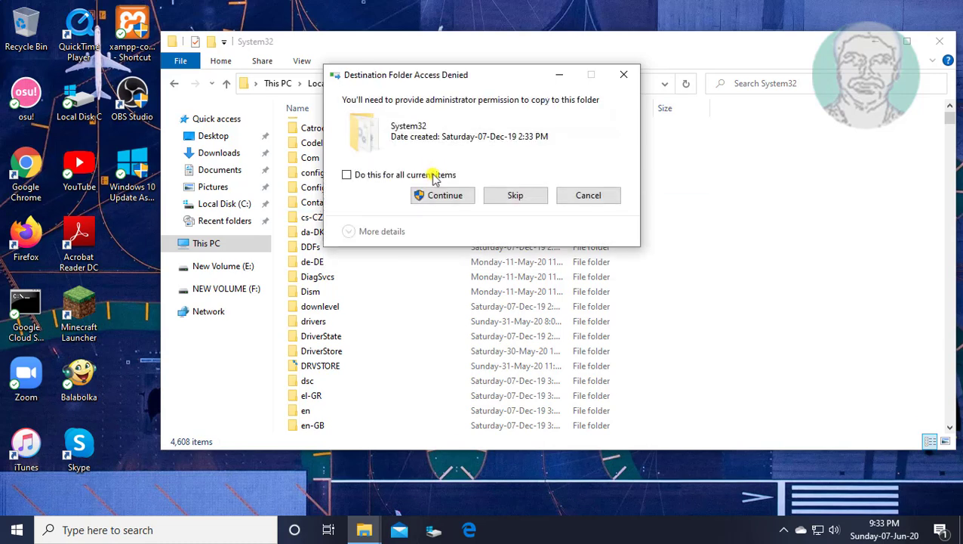
key("Return")
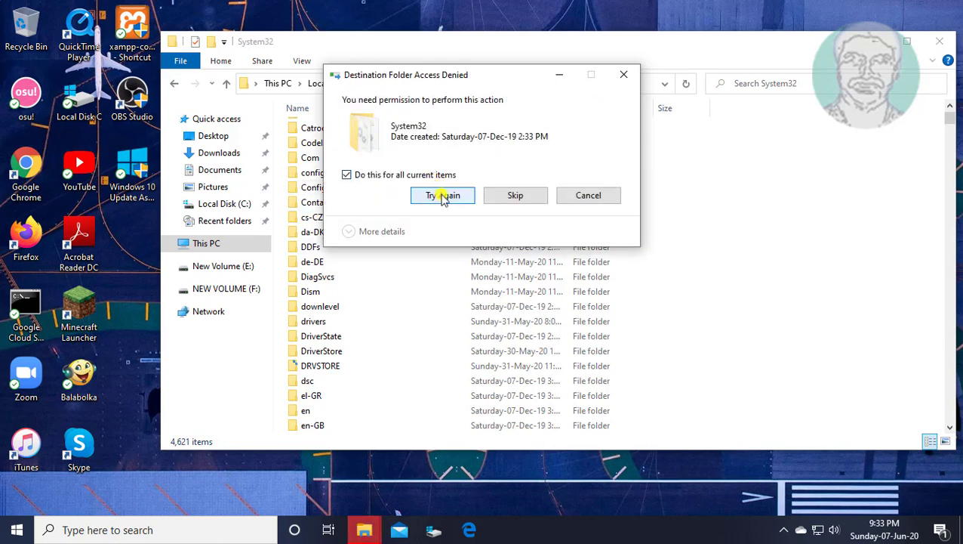
left_click(442, 196)
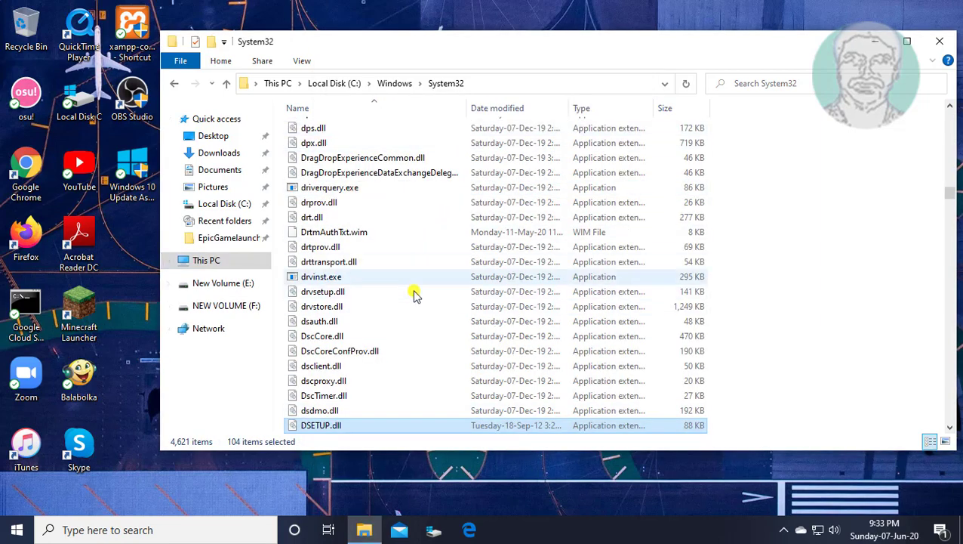
left_click(941, 45)
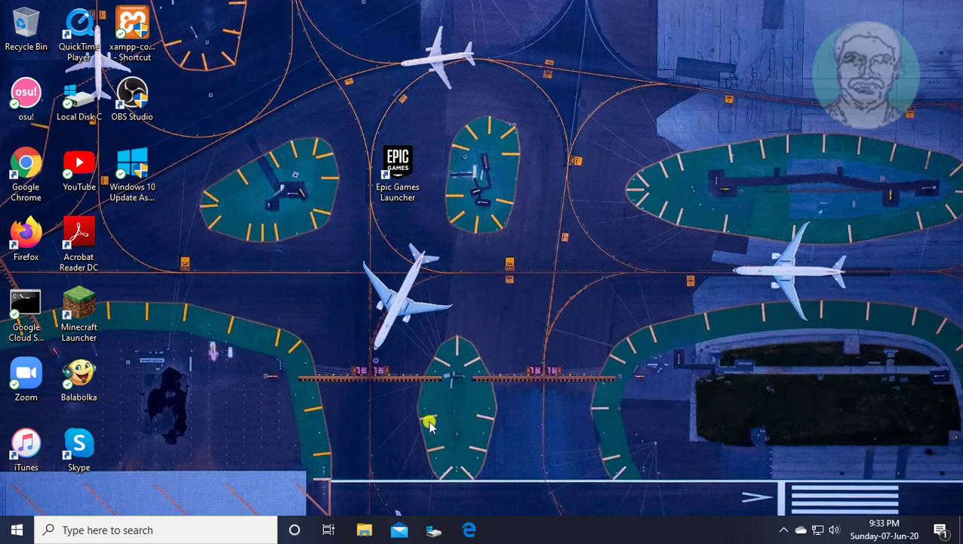
Step: Open the C:\Windows\SysWOW64 folder in a new File Explorer window
left_click(364, 528)
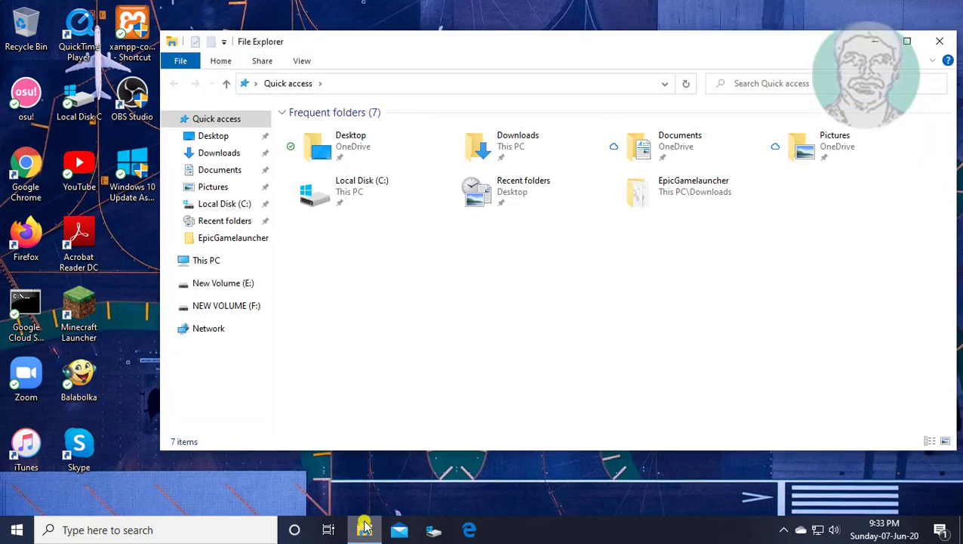
left_click(209, 260)
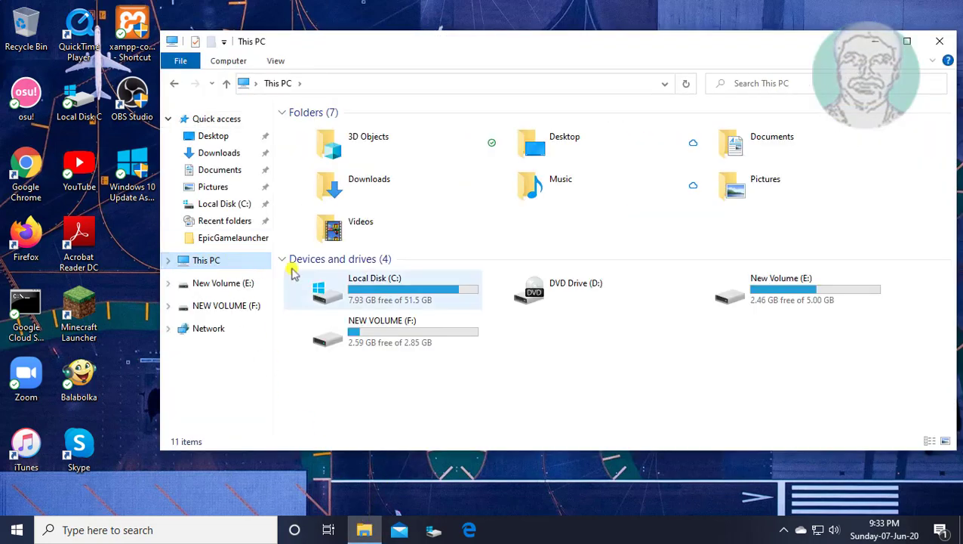
double_click(401, 289)
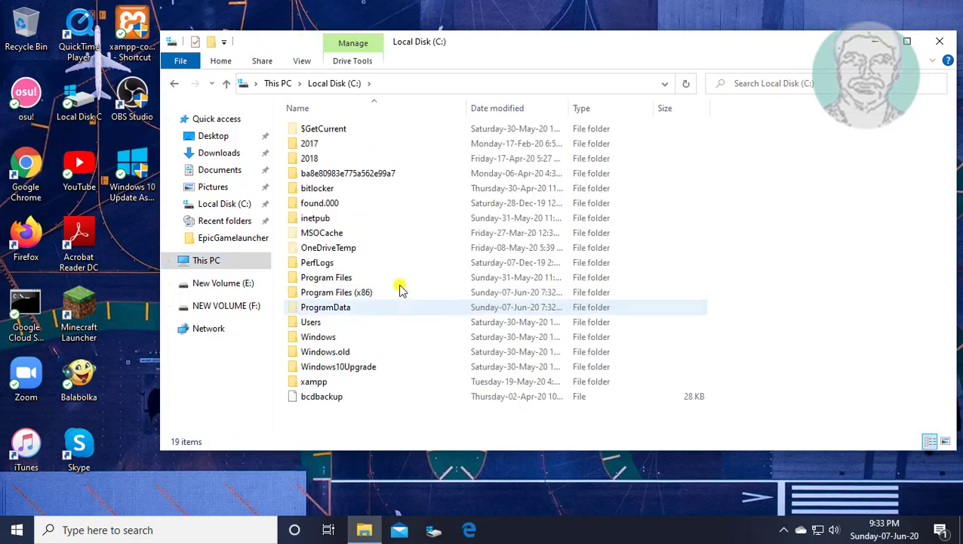
double_click(332, 337)
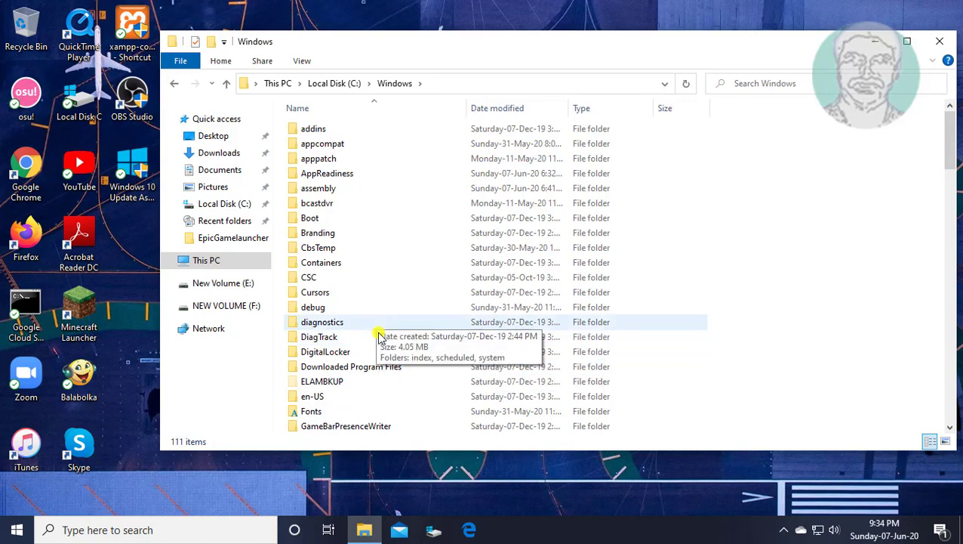
scroll(379, 336, "down", 11)
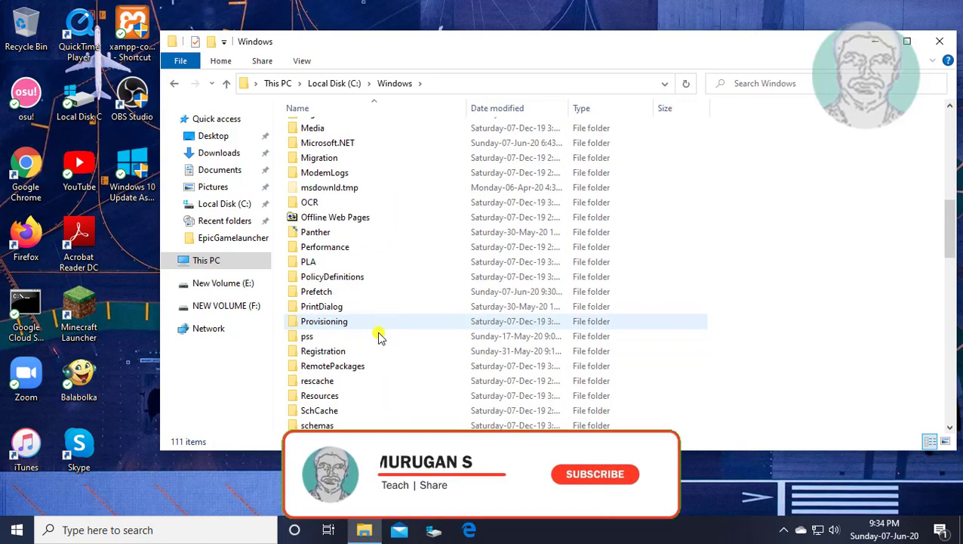
scroll(379, 336, "down", 3)
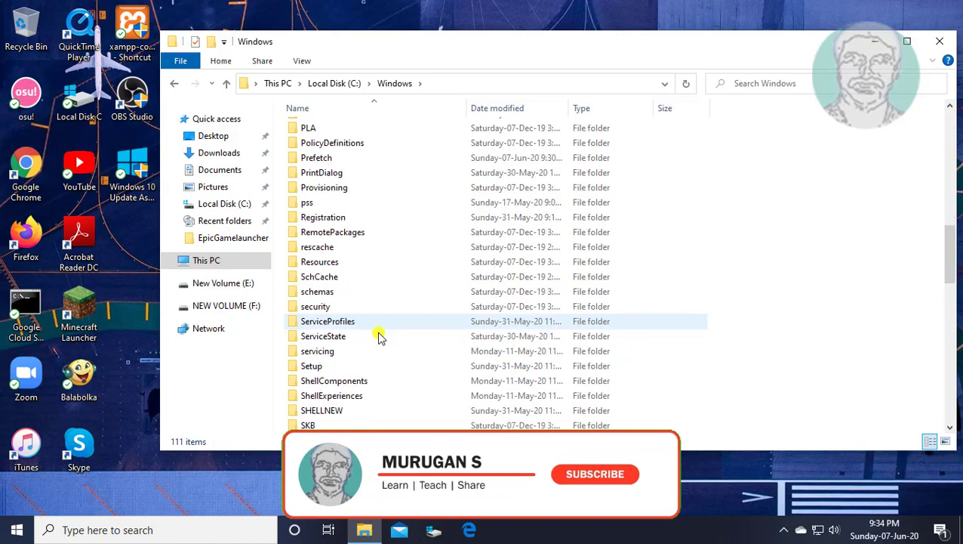
scroll(379, 336, "down", 5)
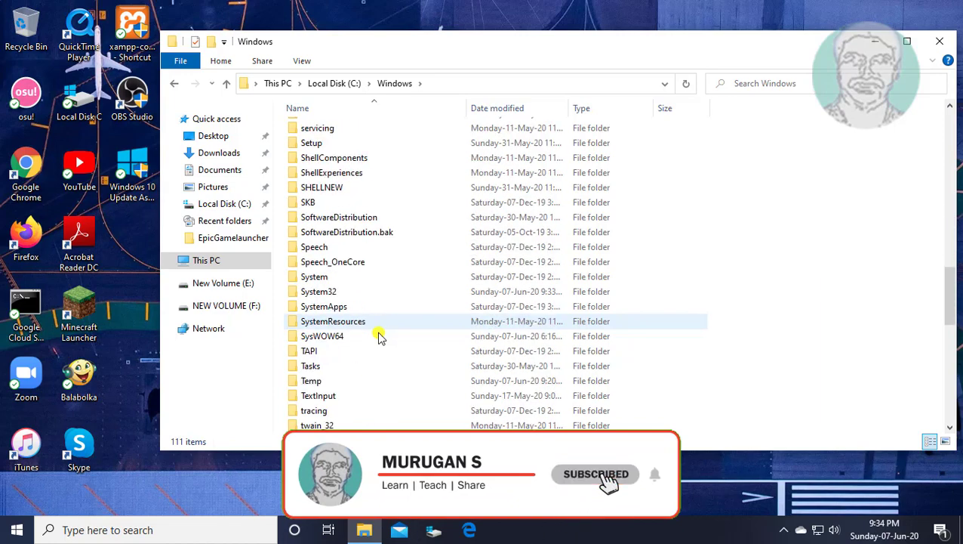
double_click(332, 340)
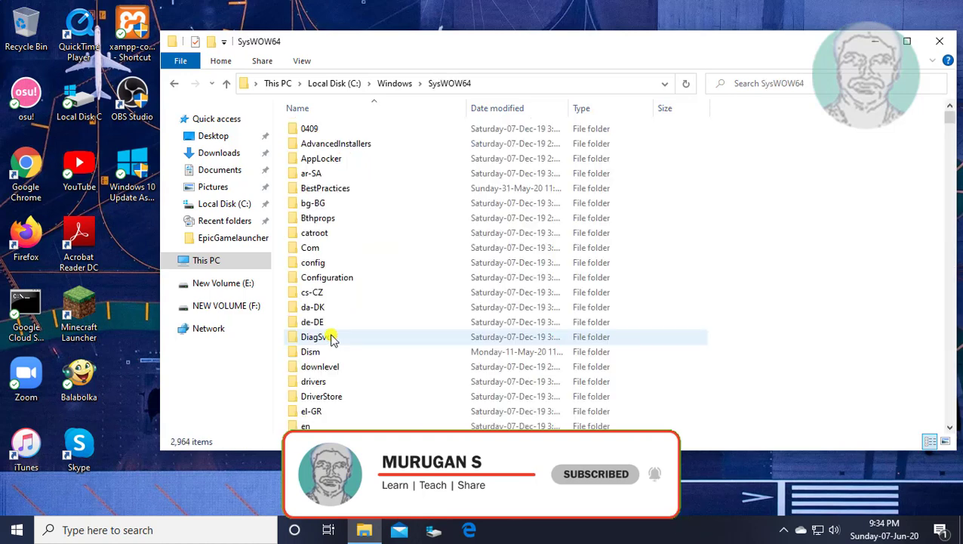
Step: Paste the copied DLL files into SysWOW64, replacing same-named files and granting administrator permission for all current items, then close the folder
right_click(723, 198)
left_click(768, 275)
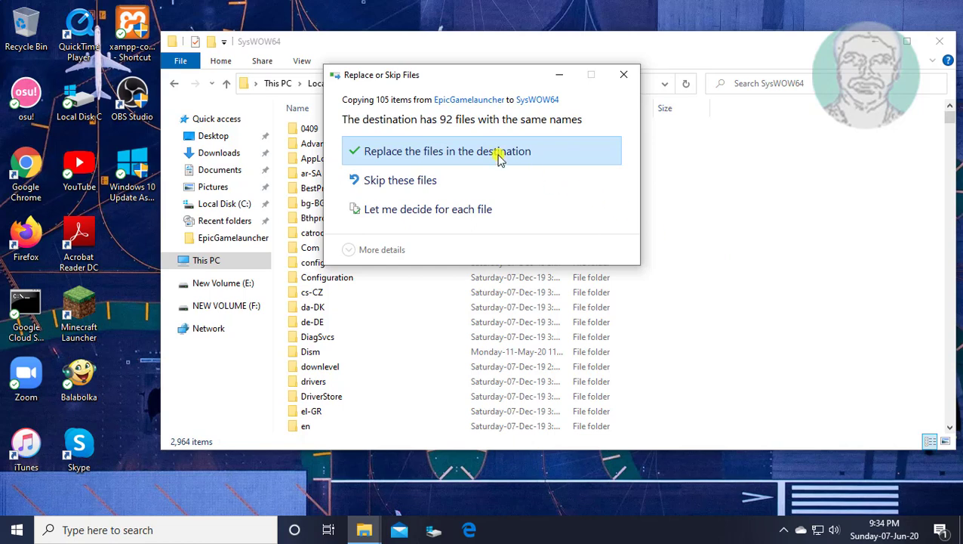
left_click(498, 155)
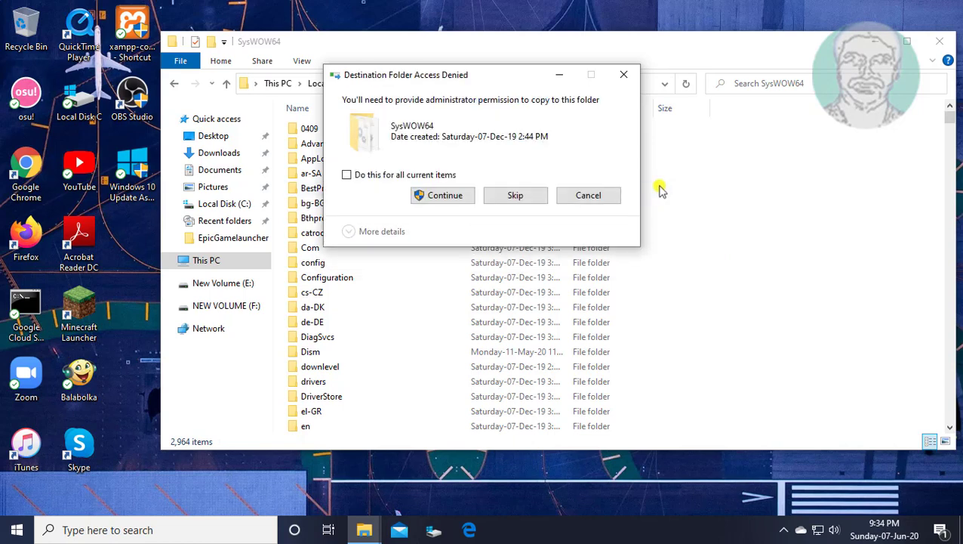
left_click(379, 174)
left_click(443, 196)
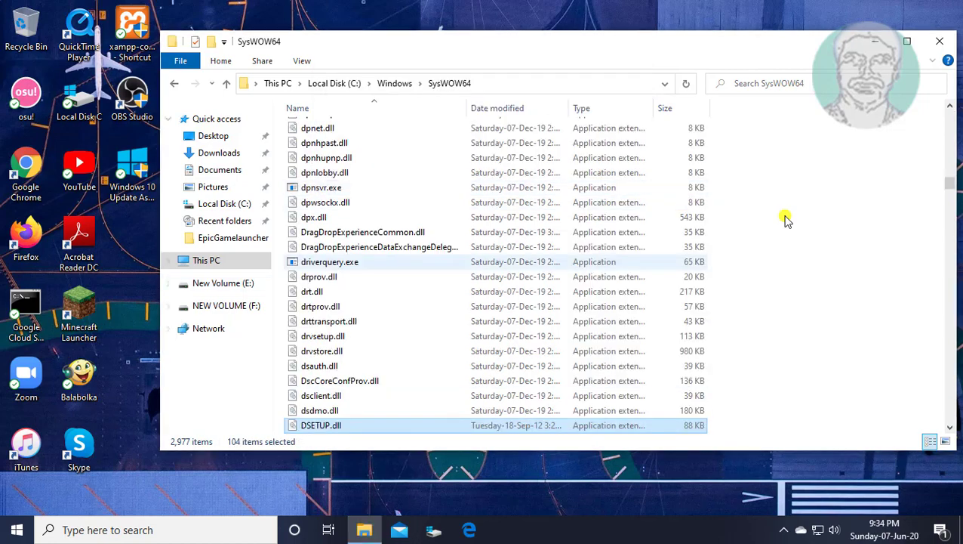
left_click(937, 46)
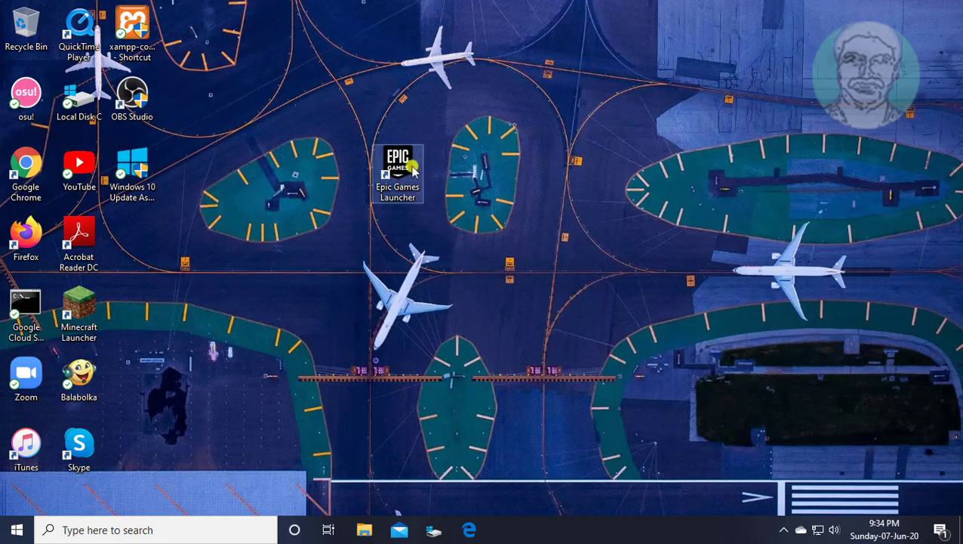